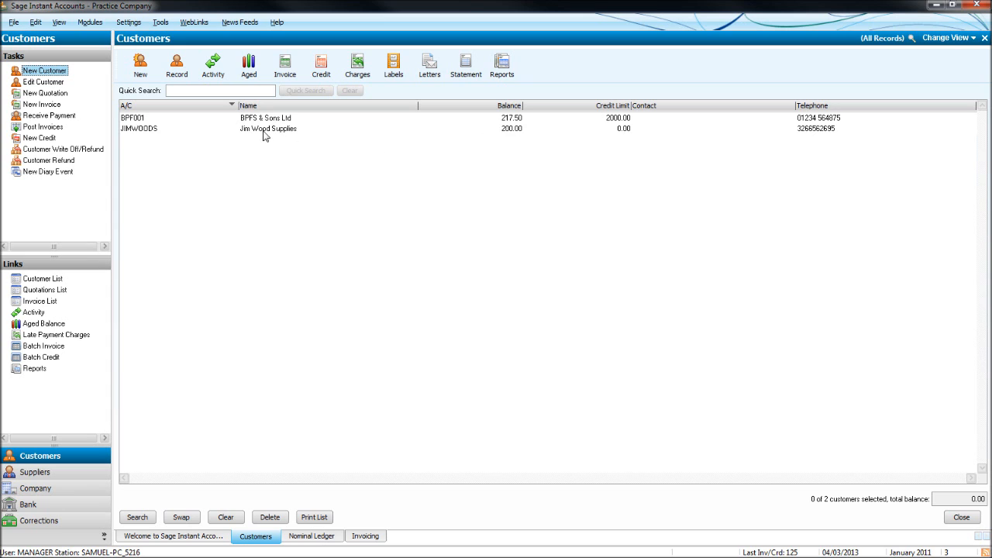
Step: Preview customer statements using the 'e-Mail Statement - O/S Only' layout with default criteria
click(465, 70)
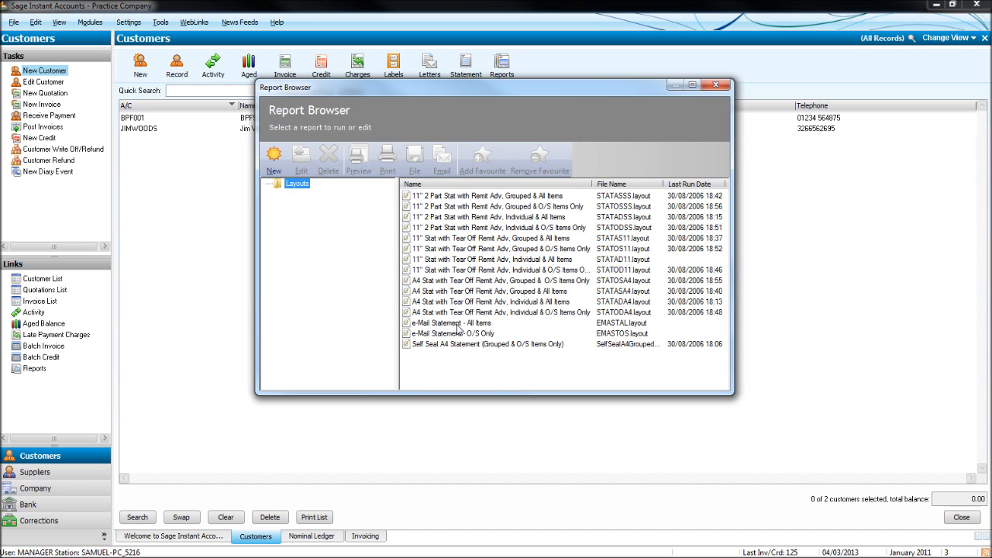
click(458, 333)
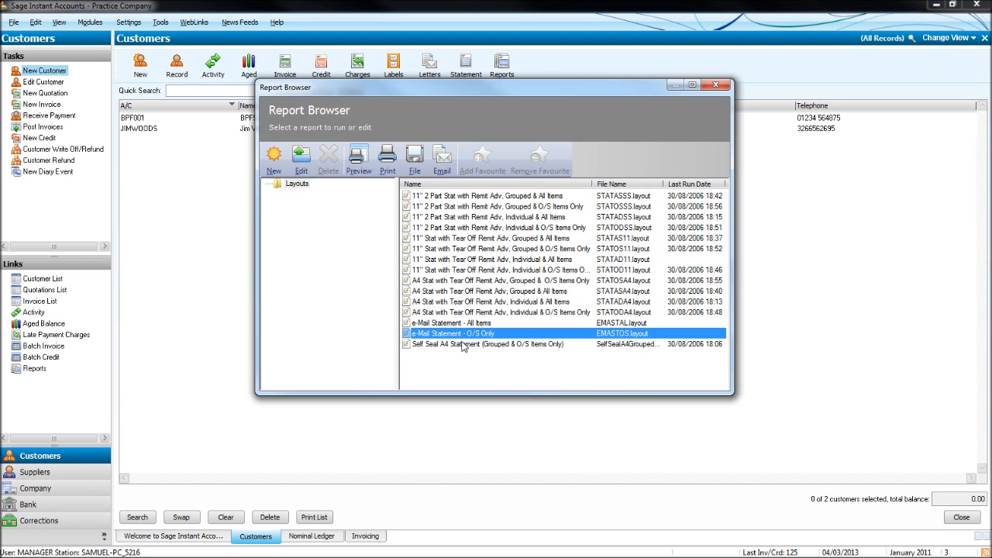
click(359, 159)
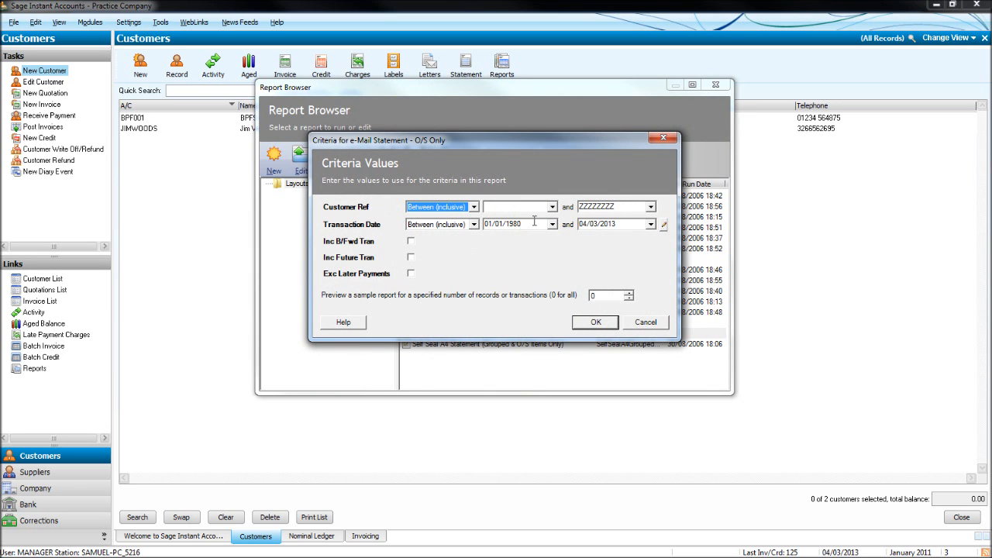
click(560, 205)
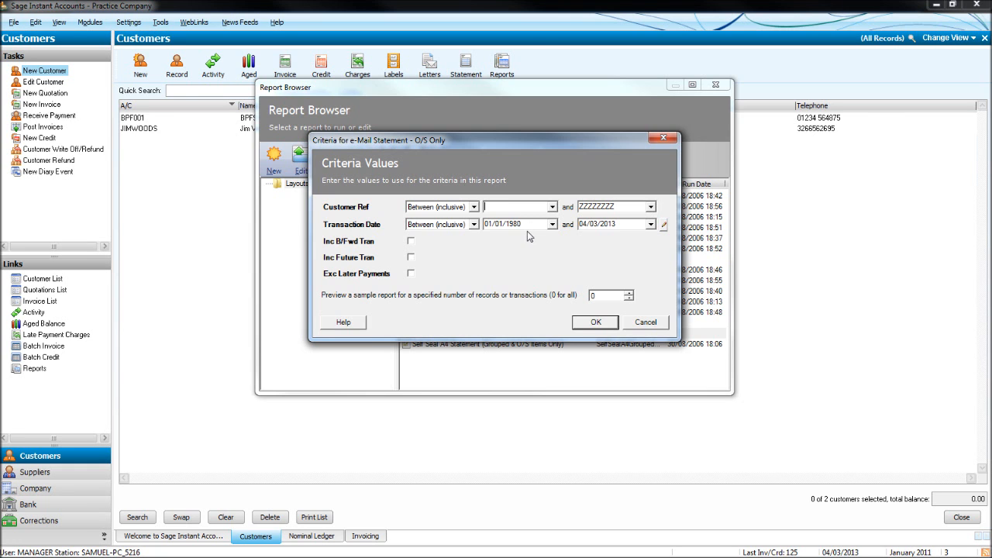
click(595, 322)
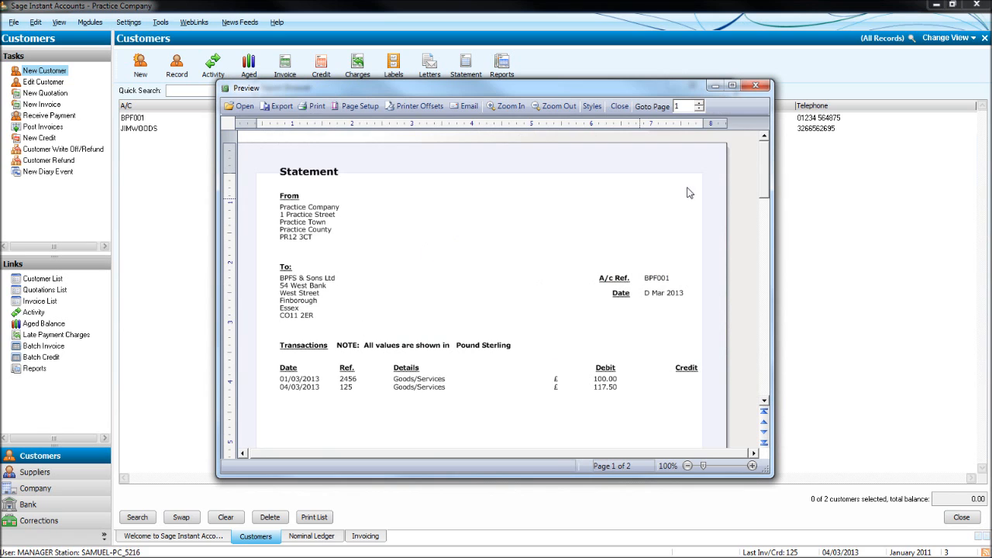
mouse_move(764, 183)
mouse_down()
mouse_move(763, 217)
mouse_move(763, 155)
mouse_up()
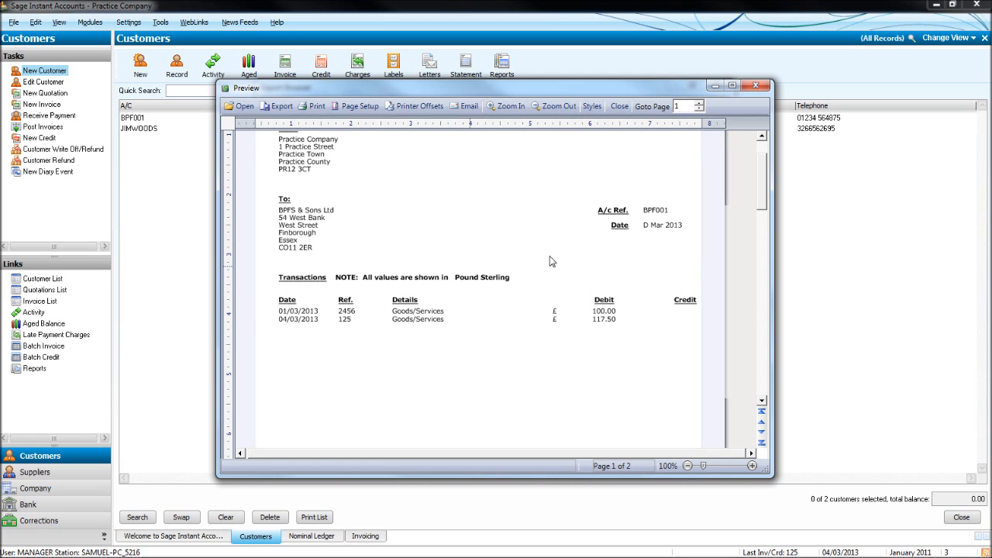
scroll(689, 233, down, 3)
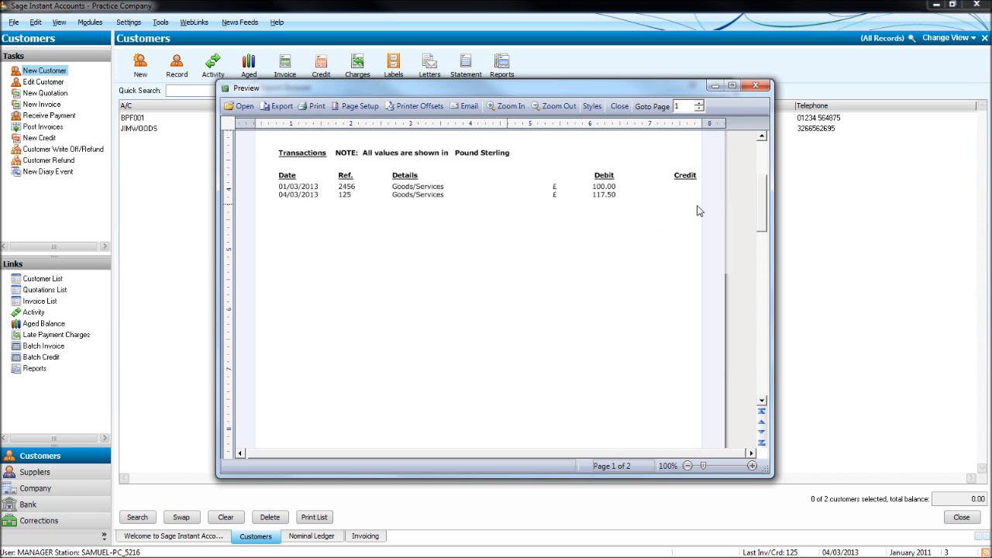
drag(762, 210, 764, 310)
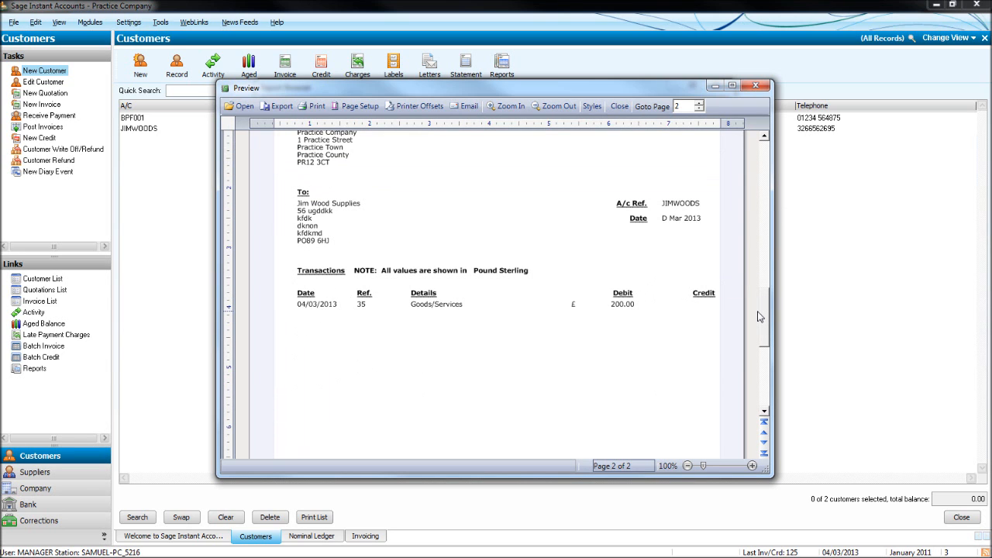
Step: Close the two-page statement preview and the statement layout list
click(755, 85)
click(726, 85)
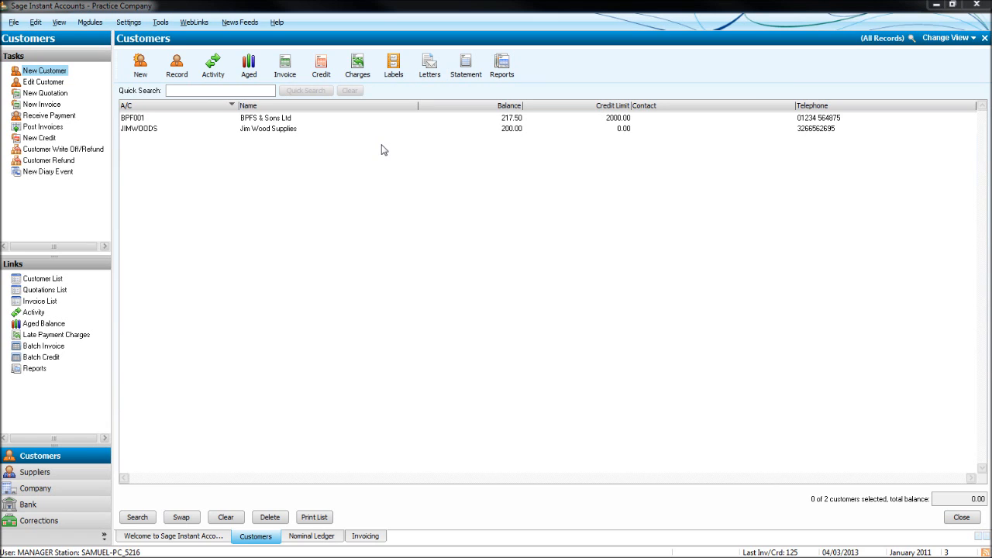
Step: Preview the 'e-Mail Statement - O/S Only' statement for customer BPF001 alone
click(252, 124)
click(465, 65)
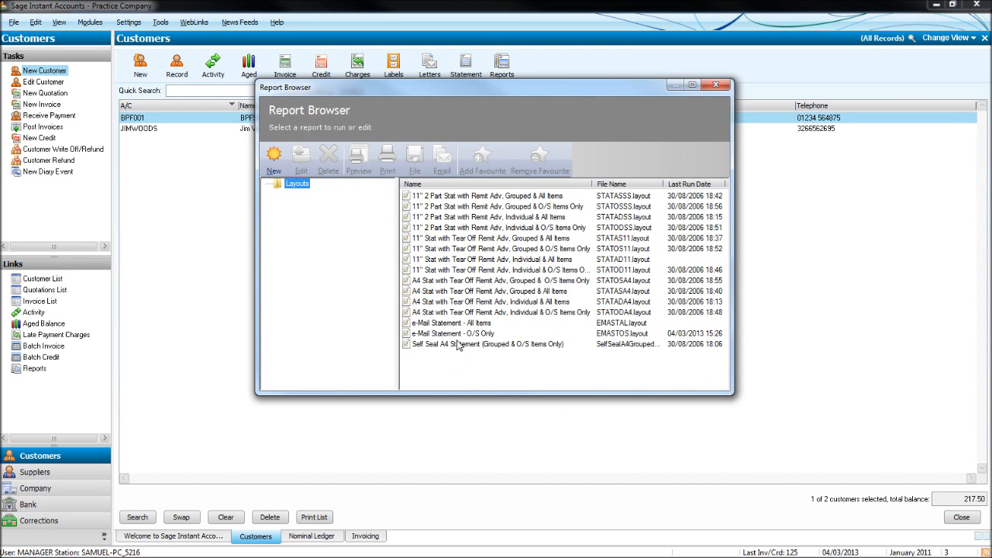
click(460, 334)
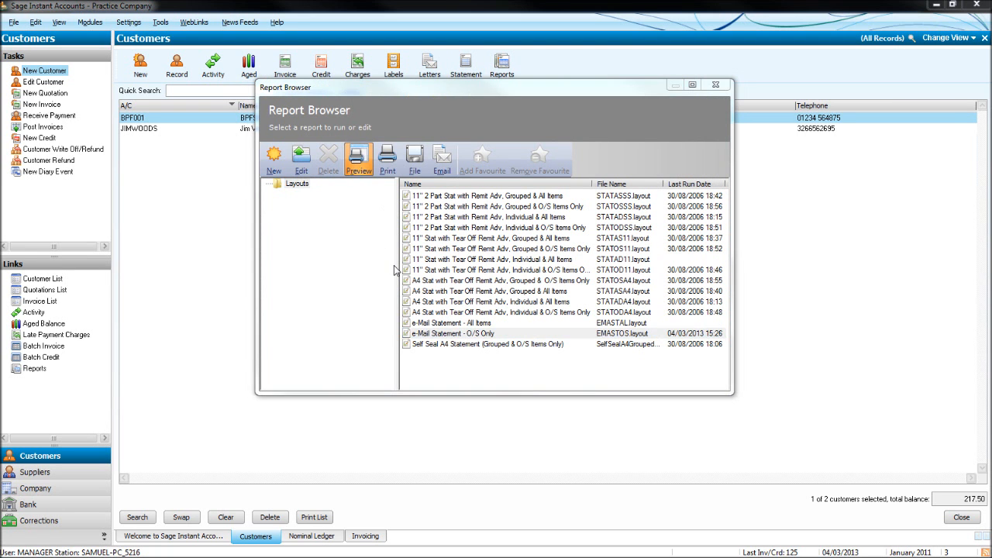
key(Return)
click(595, 318)
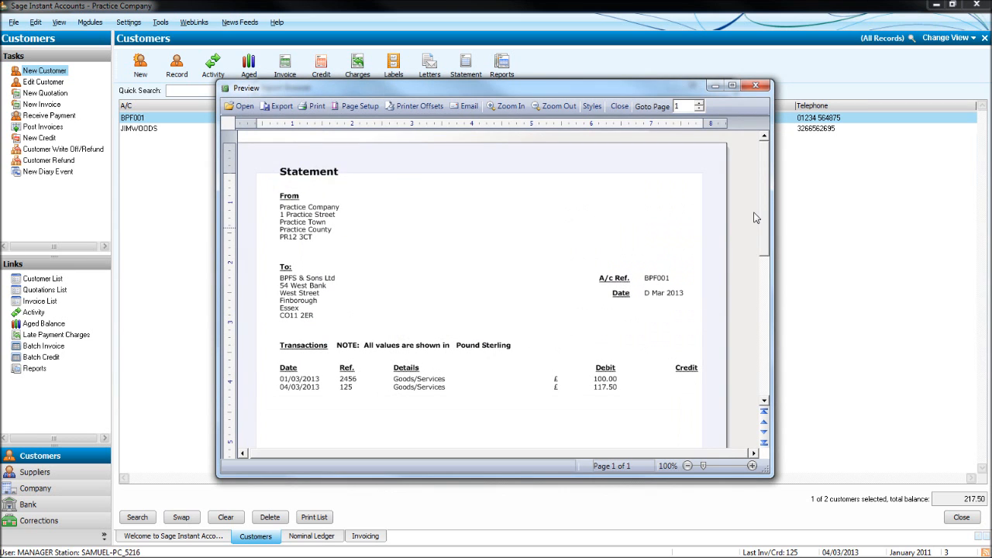
mouse_move(763, 224)
mouse_down()
mouse_move(754, 374)
mouse_move(764, 155)
mouse_up()
Step: Close the statement preview and layout list, then deselect BPF001 in the customer list
click(755, 85)
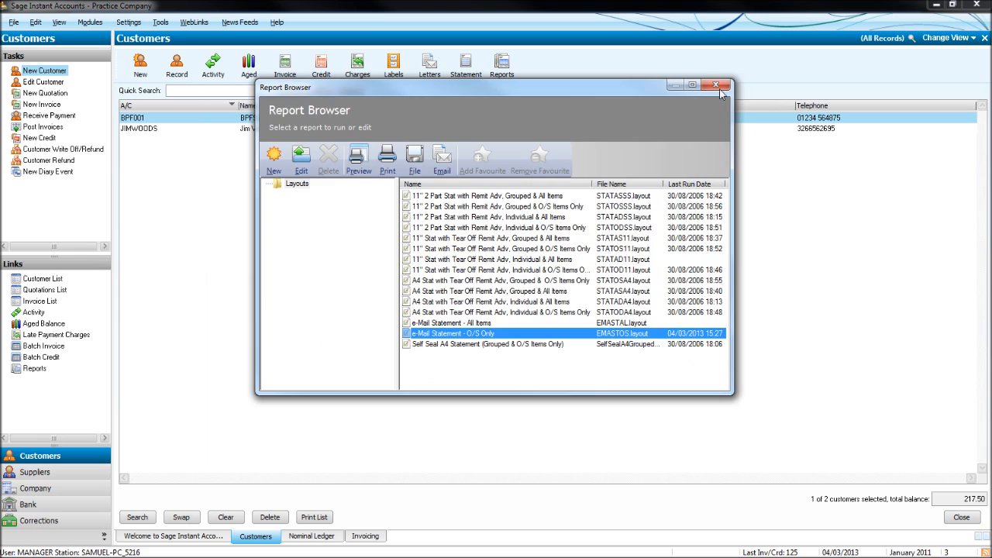
click(719, 89)
click(419, 148)
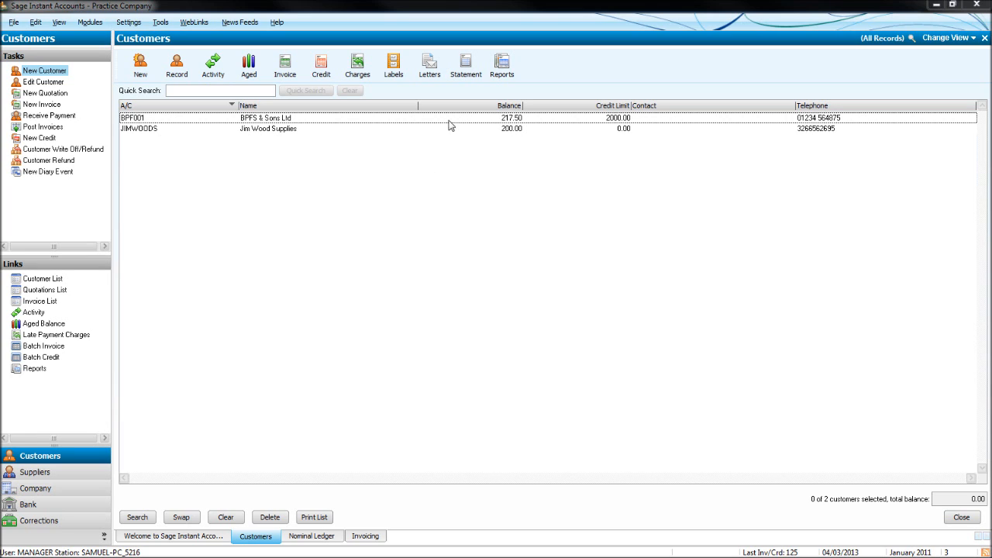
Step: Run the Aged Debtors Analysis (Detailed) report preview for all customers from the customer Report Browser
click(500, 76)
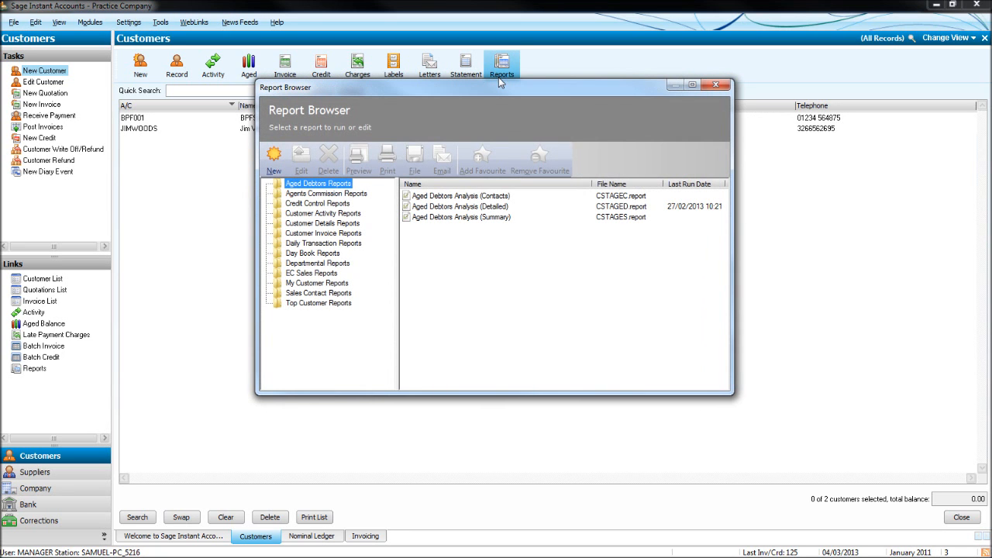
drag(498, 87, 500, 117)
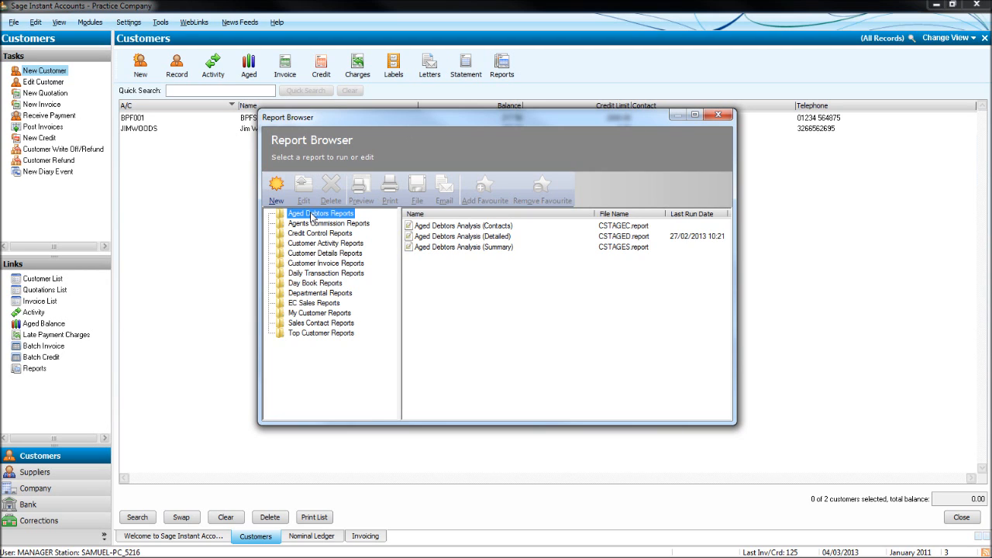
click(503, 237)
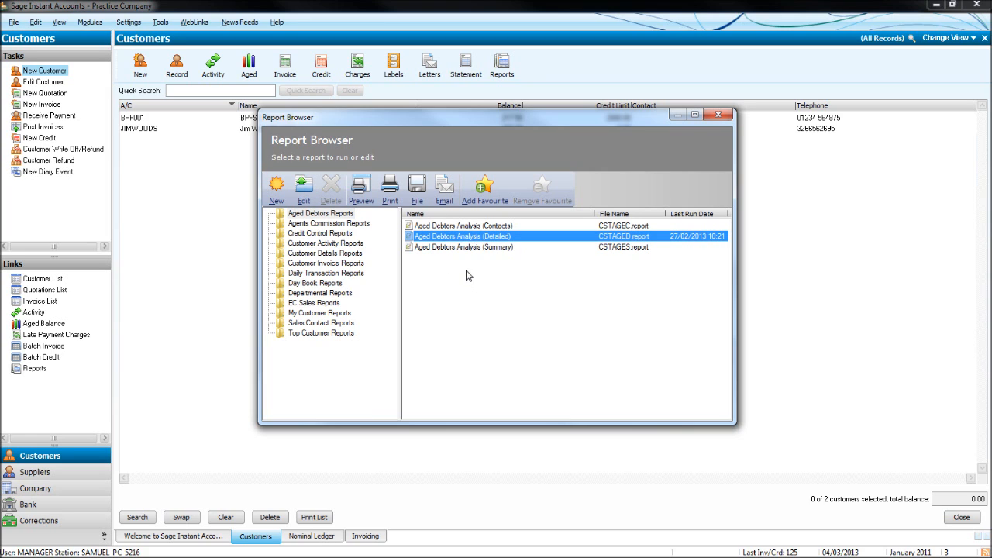
click(469, 248)
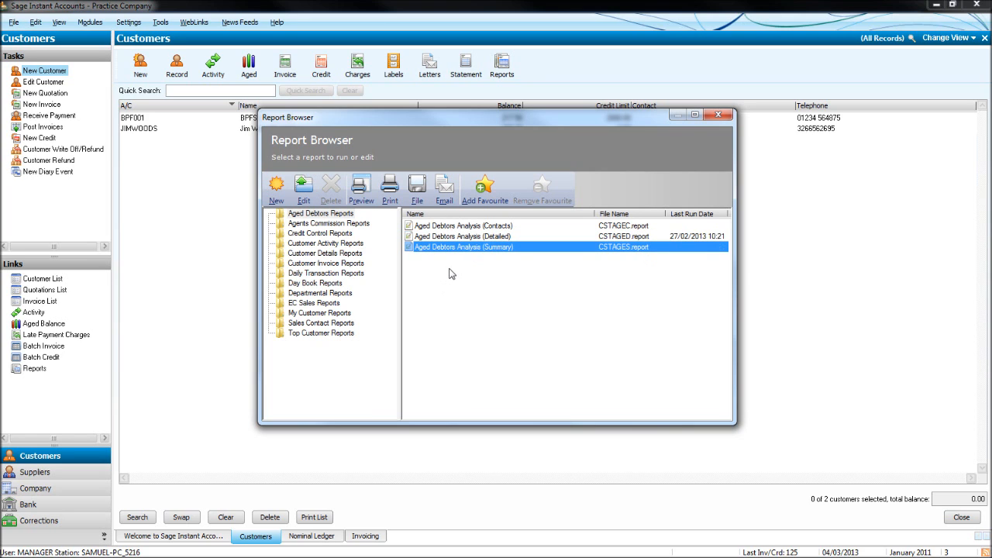
click(468, 237)
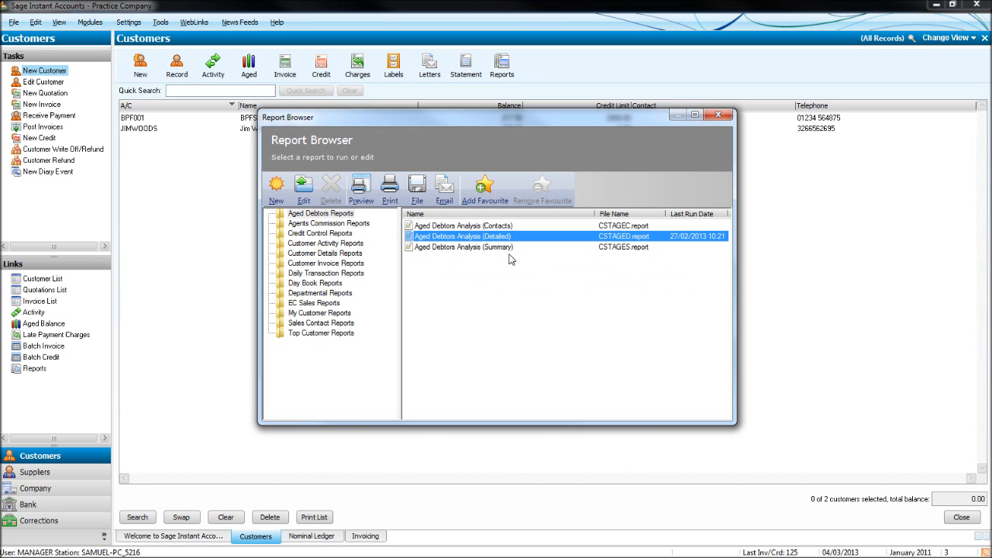
click(368, 191)
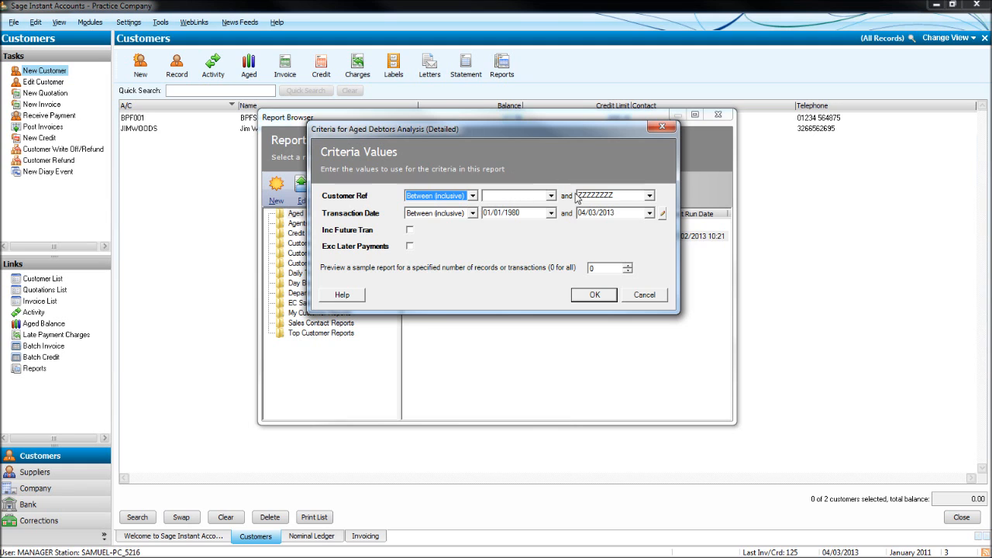
click(586, 296)
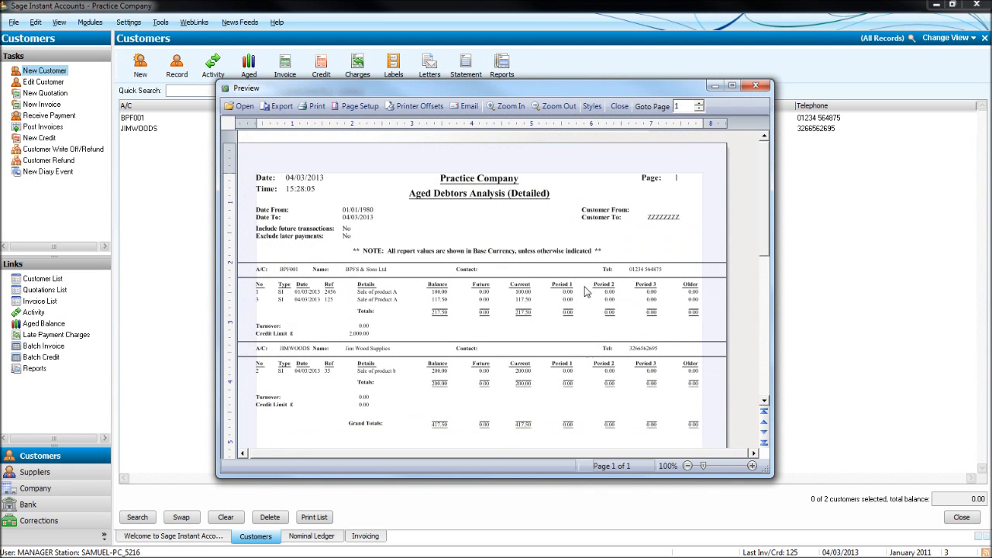
drag(771, 230, 771, 241)
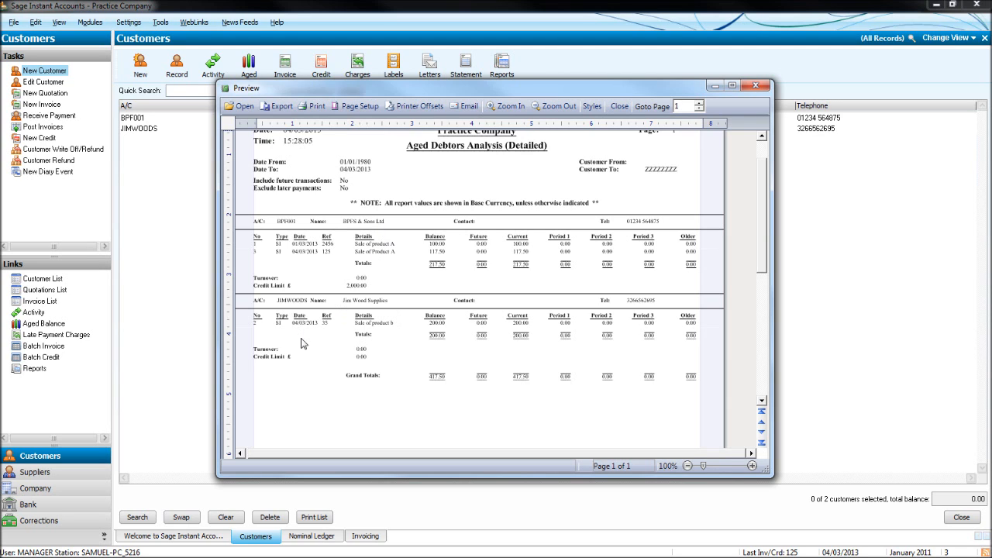
Step: Close the detailed preview and run the Aged Debtors Analysis (Summary) report for all customers
click(755, 88)
click(462, 247)
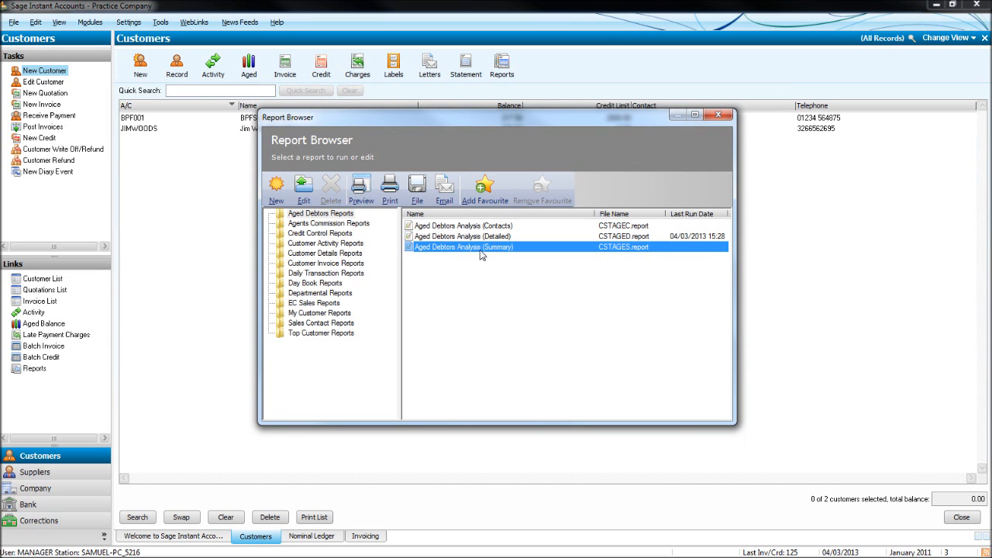
click(361, 189)
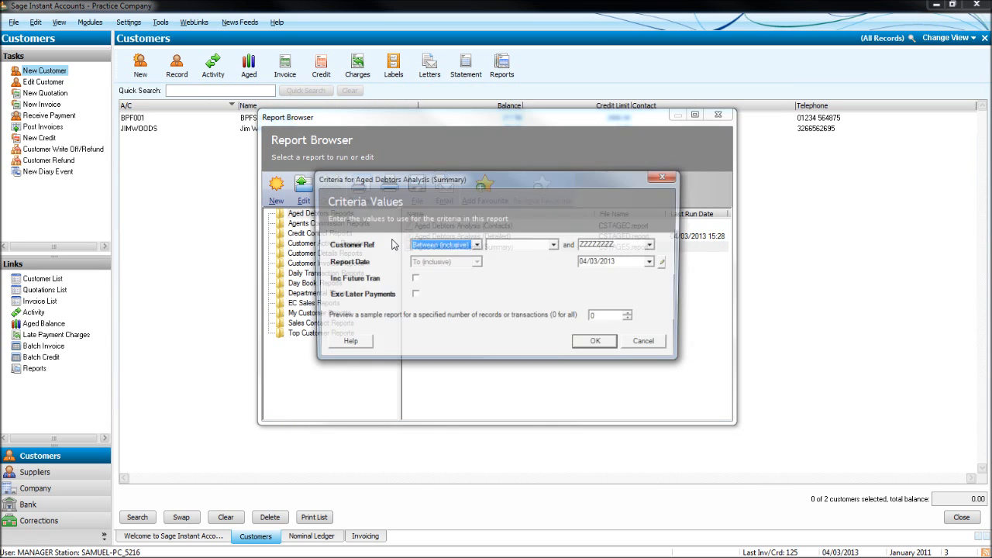
click(598, 344)
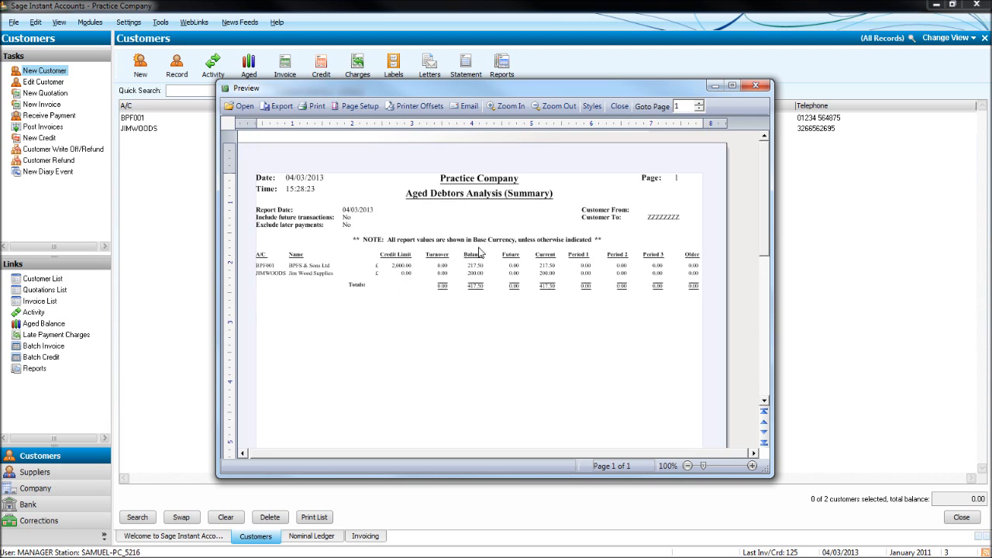
Step: Close the summary report preview and the customer Report Browser
click(766, 85)
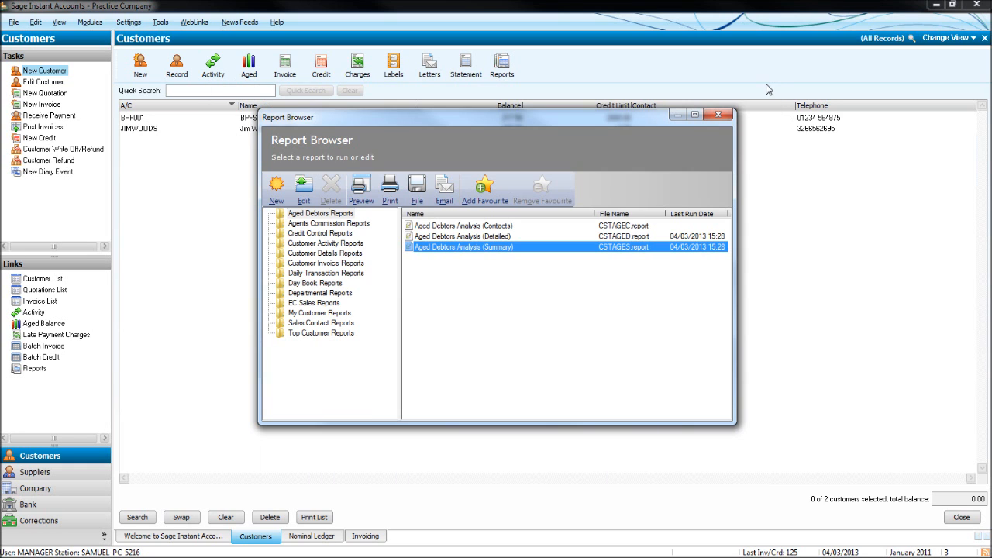
click(718, 114)
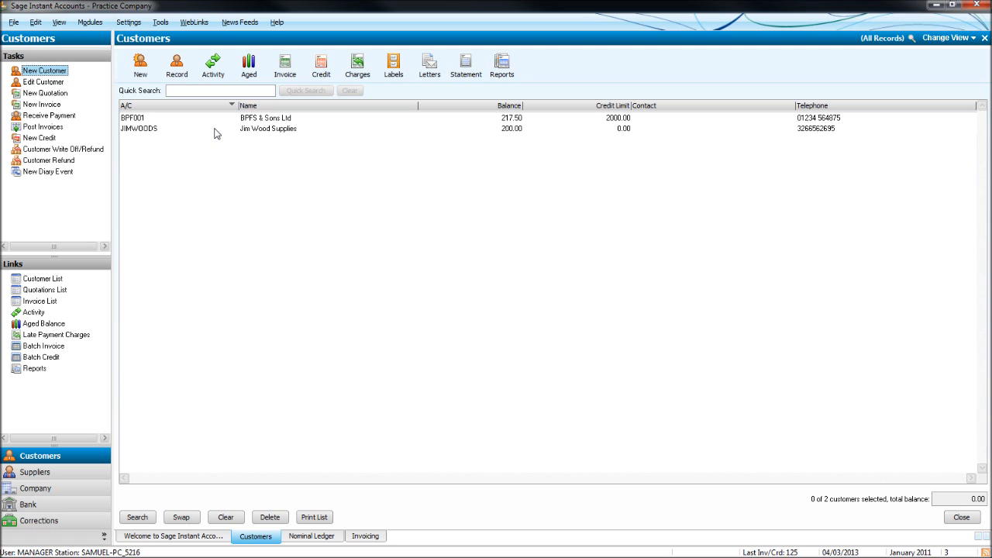
click(304, 129)
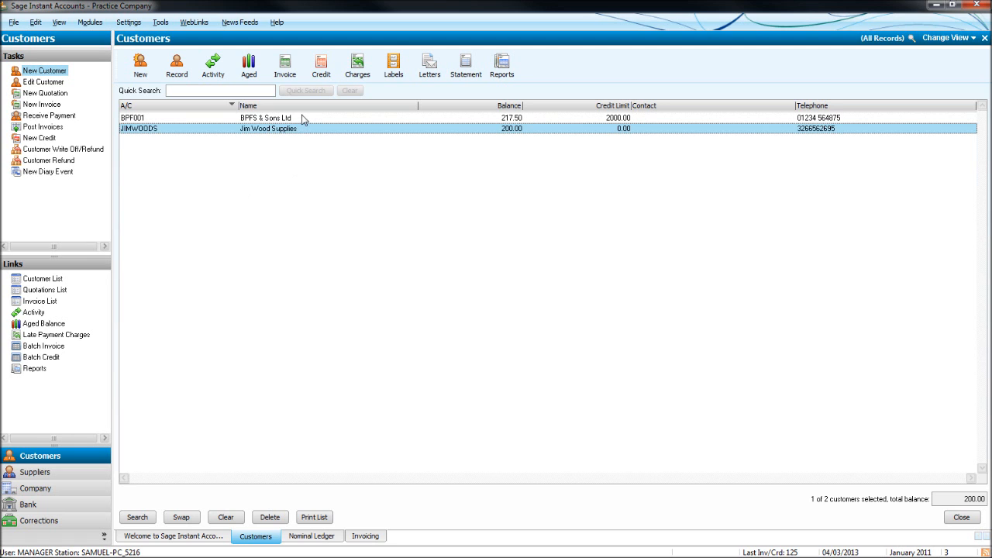
click(272, 129)
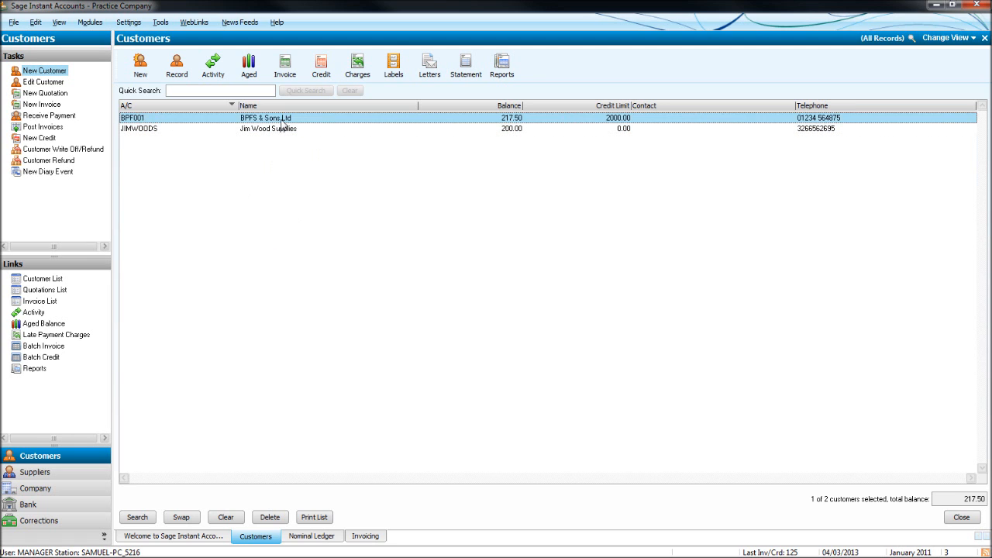
click(283, 119)
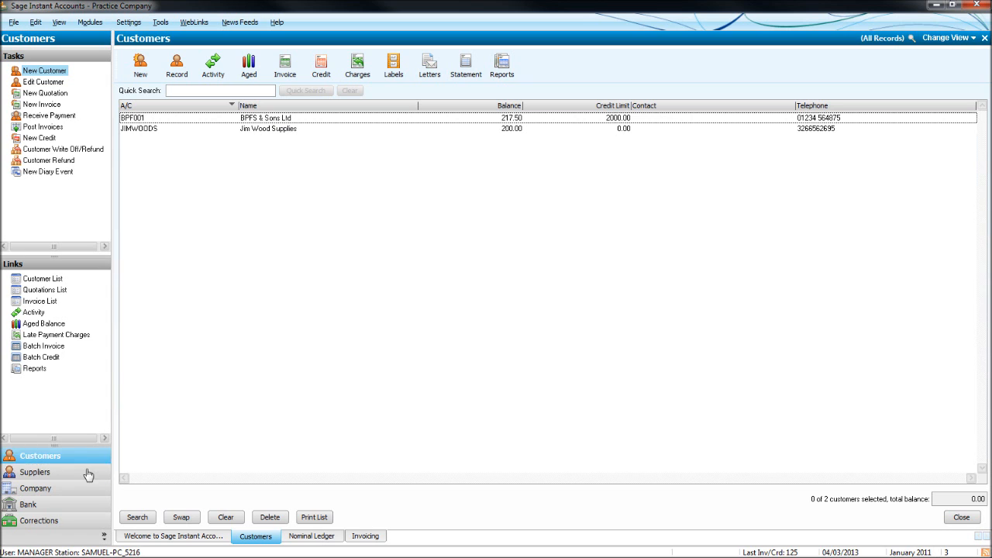
click(37, 488)
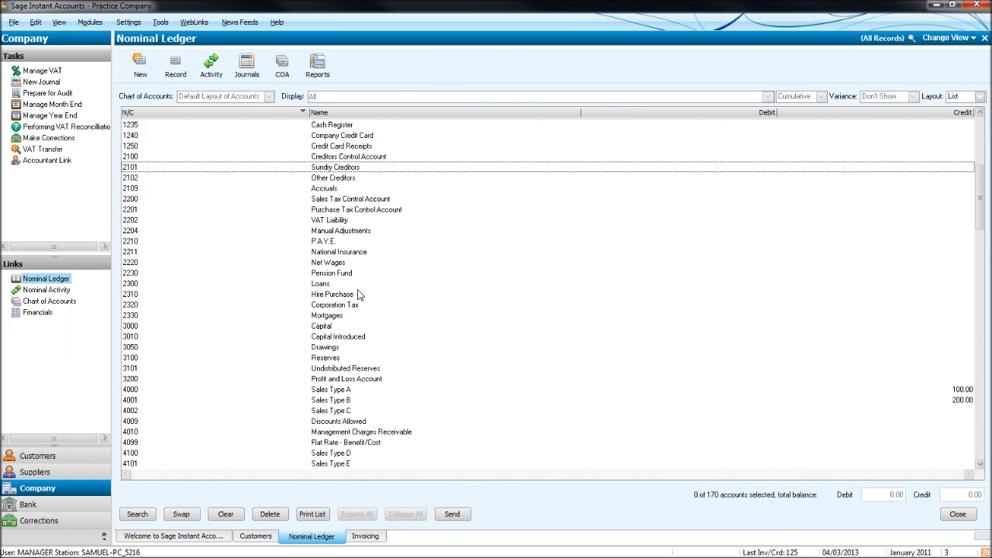
text(49057)
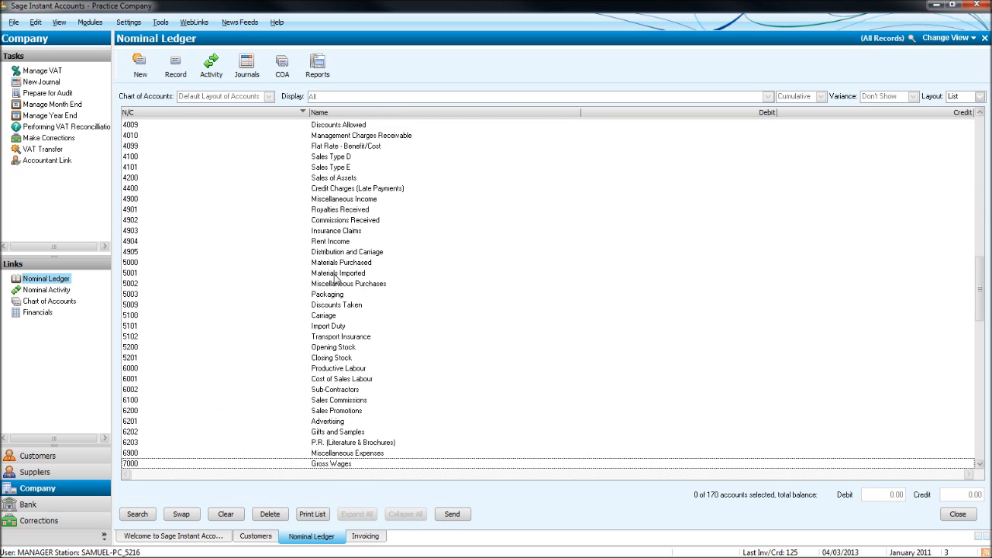
text(008)
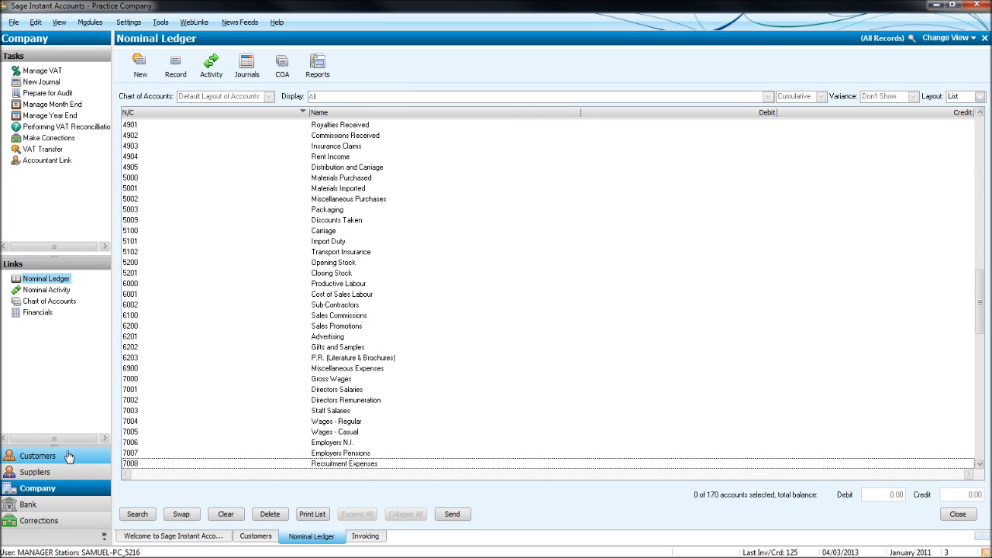
click(85, 456)
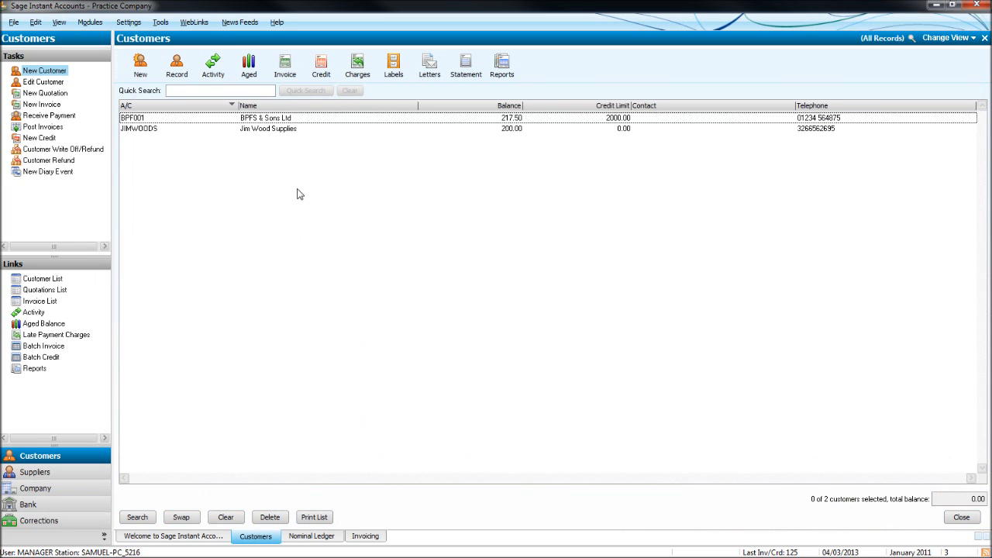
key(Down)
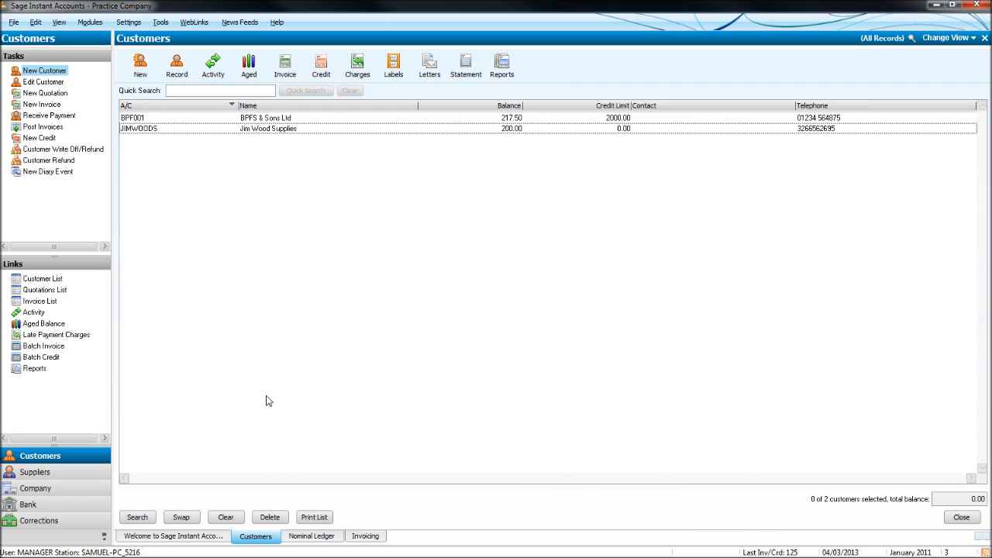
key(Up)
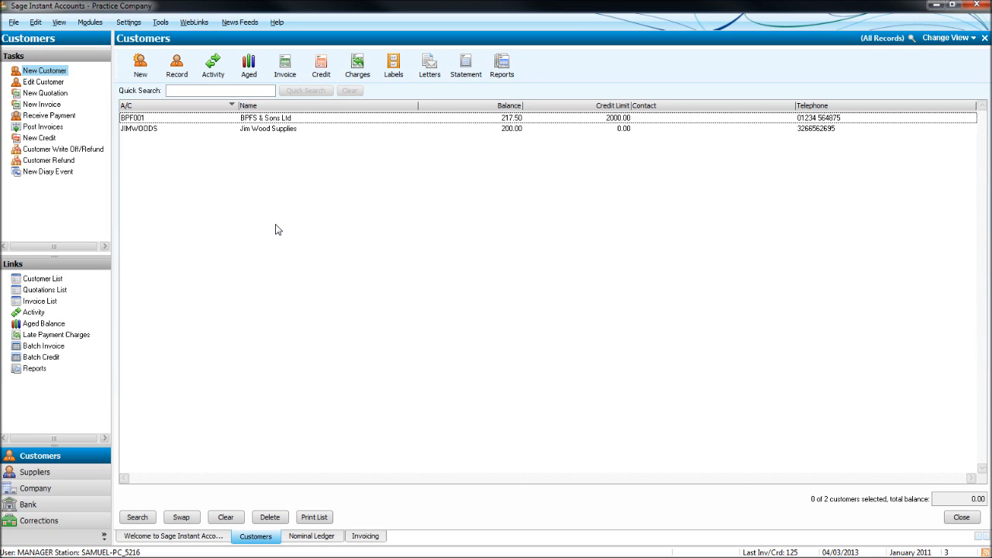
Step: Sort the customer list by account reference and by name, reversing the account reference order
click(202, 107)
click(177, 107)
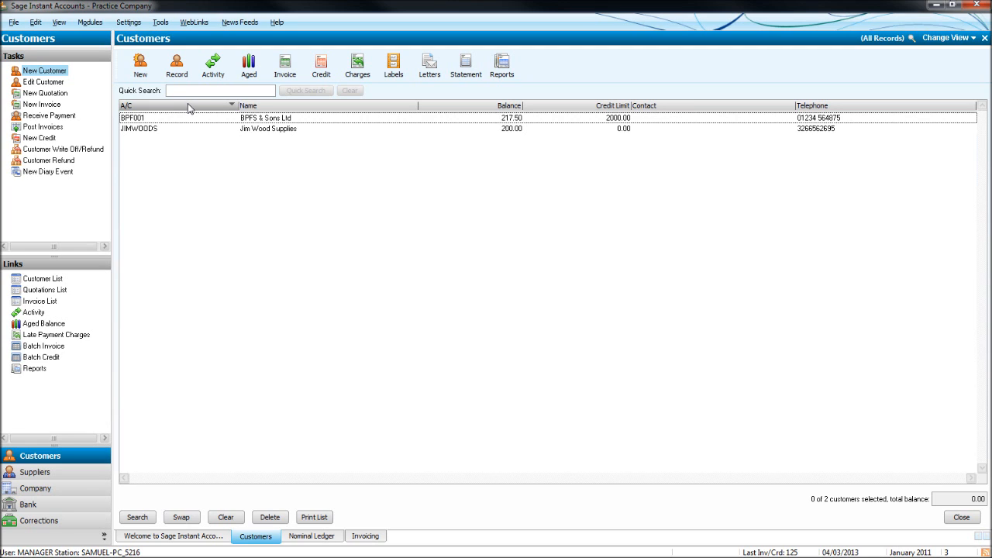
click(180, 106)
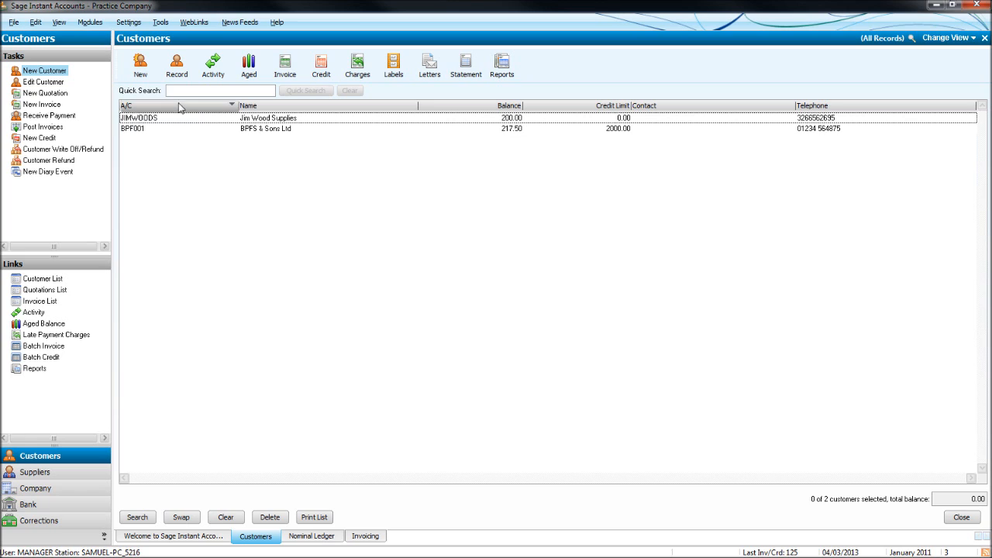
click(286, 105)
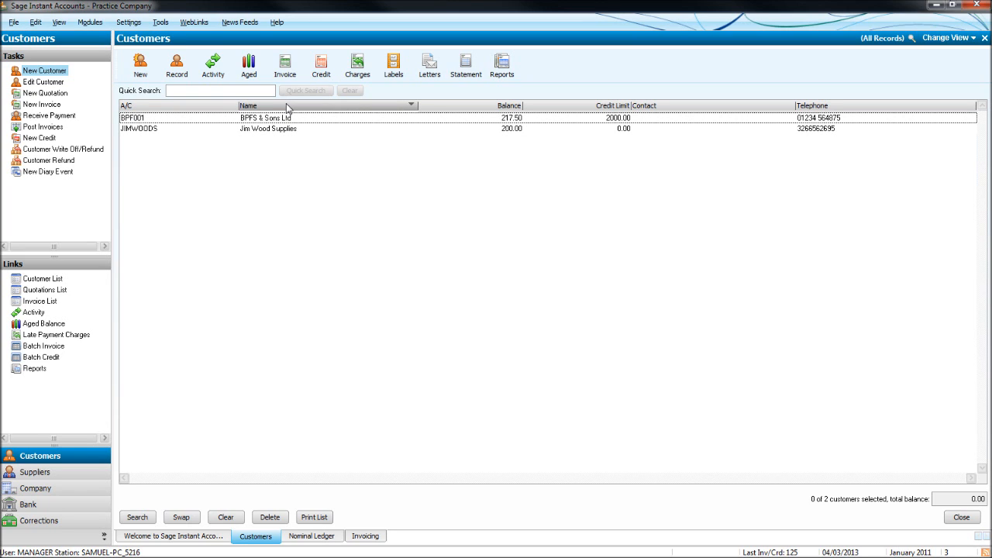
click(336, 106)
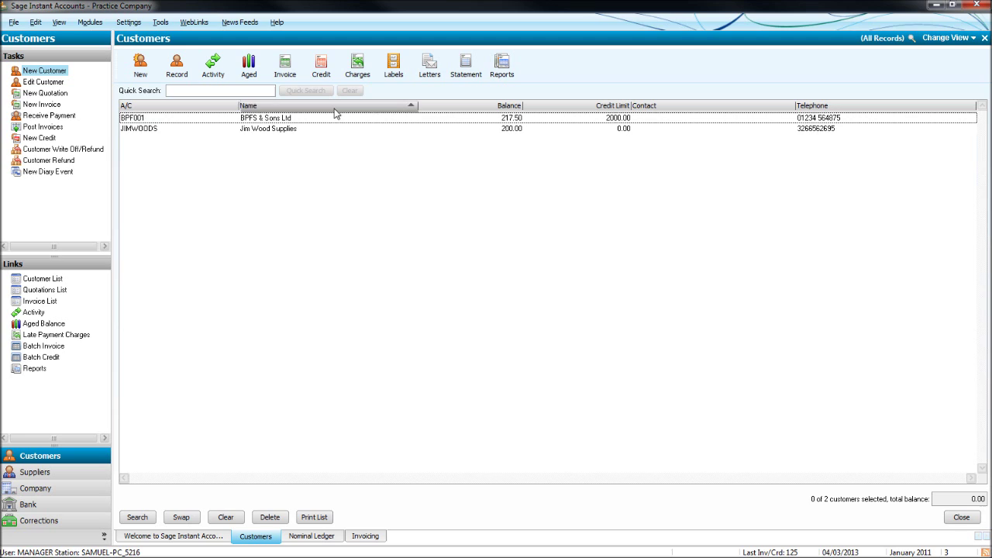
click(173, 106)
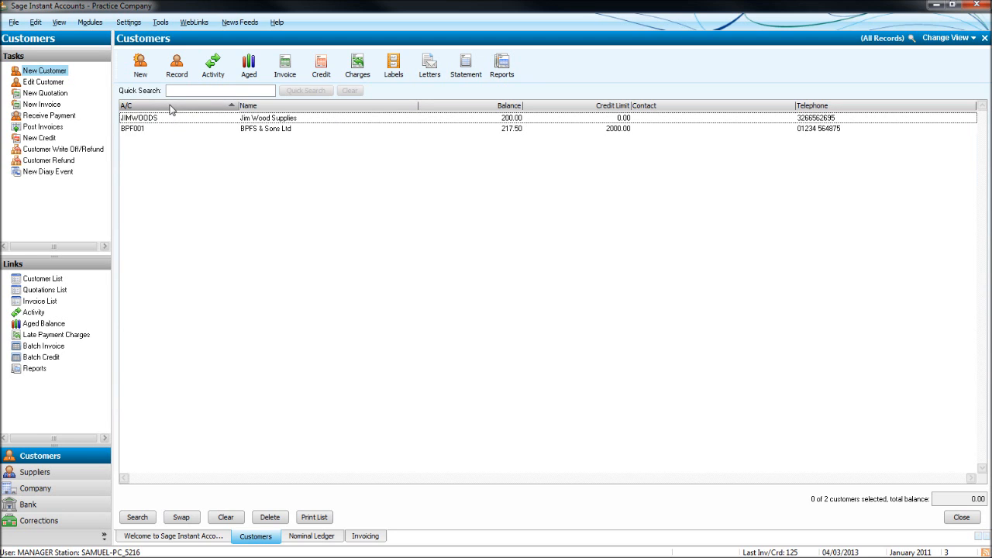
click(172, 106)
Step: Sort by balance several times and by credit limit, finishing in account reference order
click(462, 107)
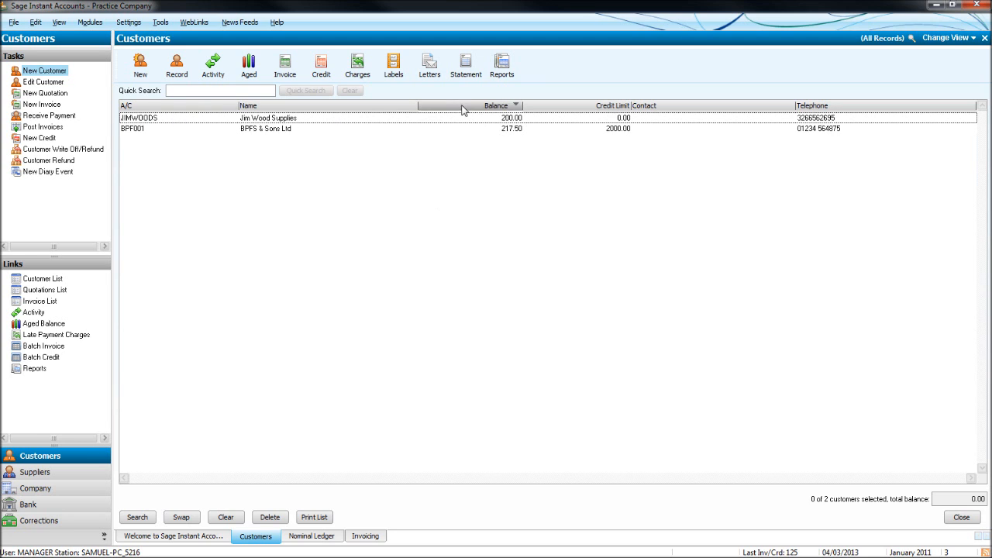
click(463, 109)
click(468, 107)
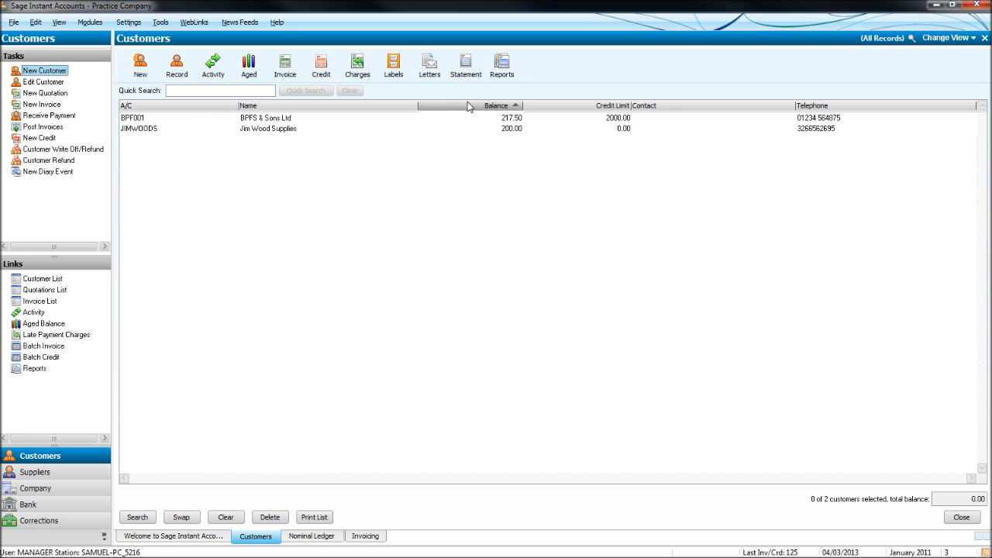
click(468, 107)
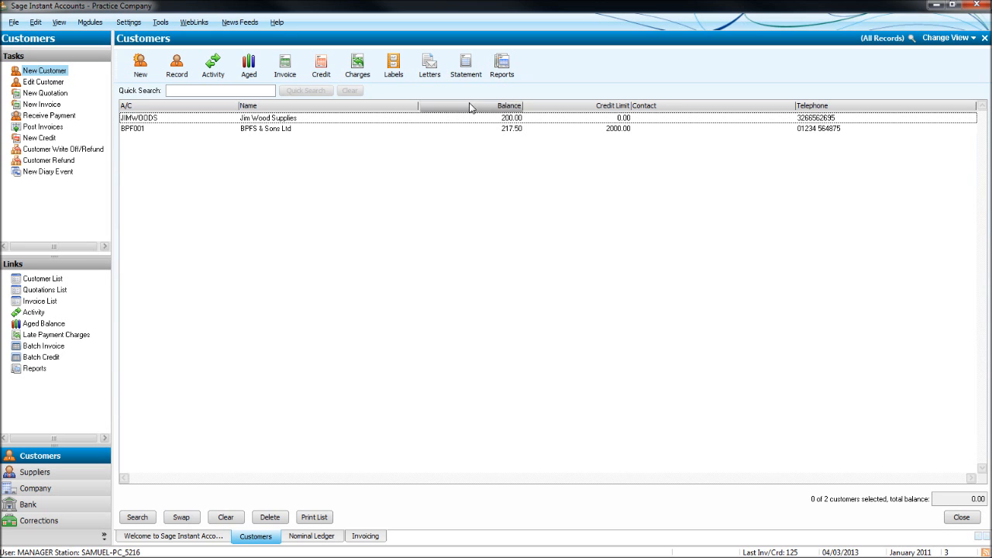
click(469, 108)
click(589, 106)
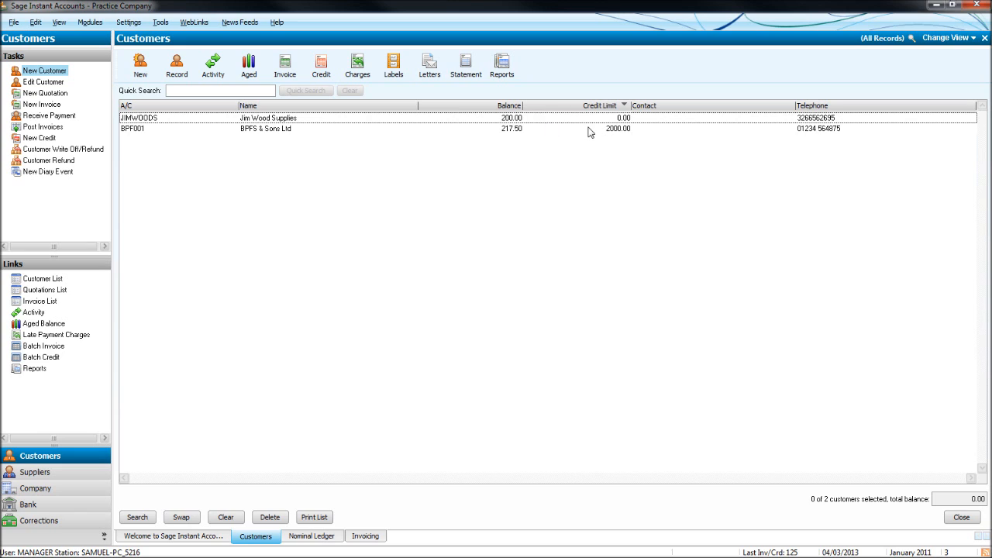
click(210, 106)
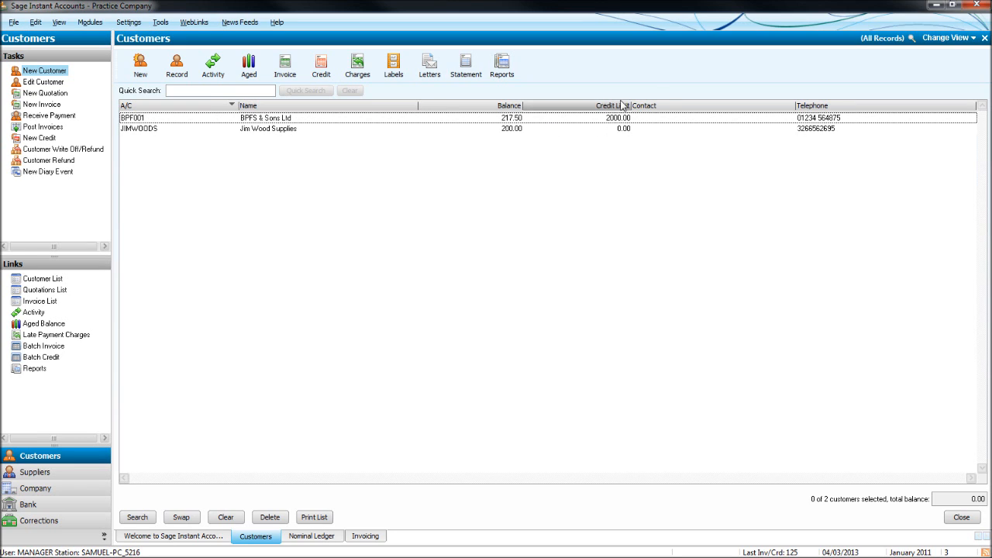